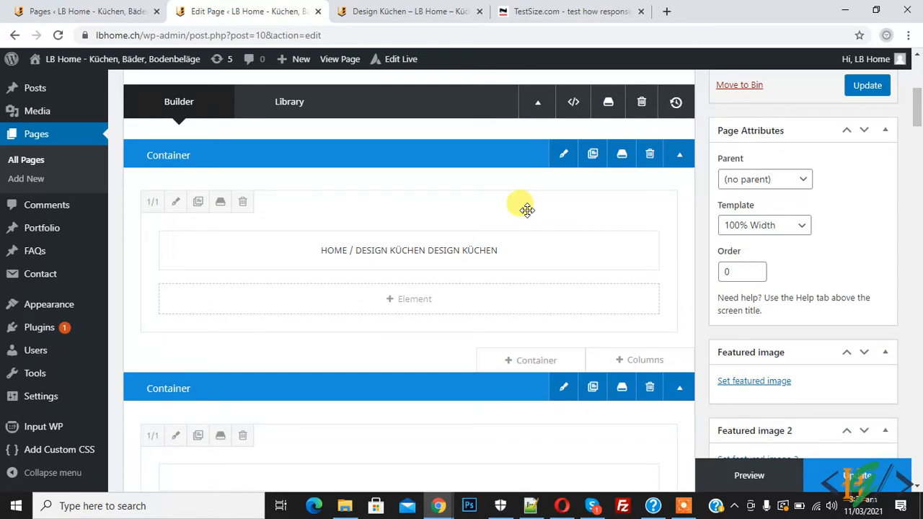
Examine the image and text column arrangement of the Design Küchen page in the editor and on the live page
drag(919, 92, 918, 148)
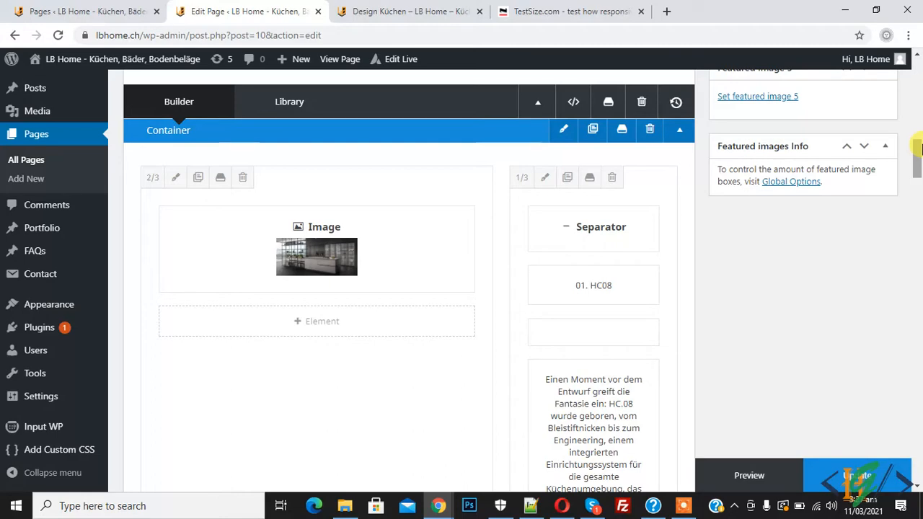
click(418, 8)
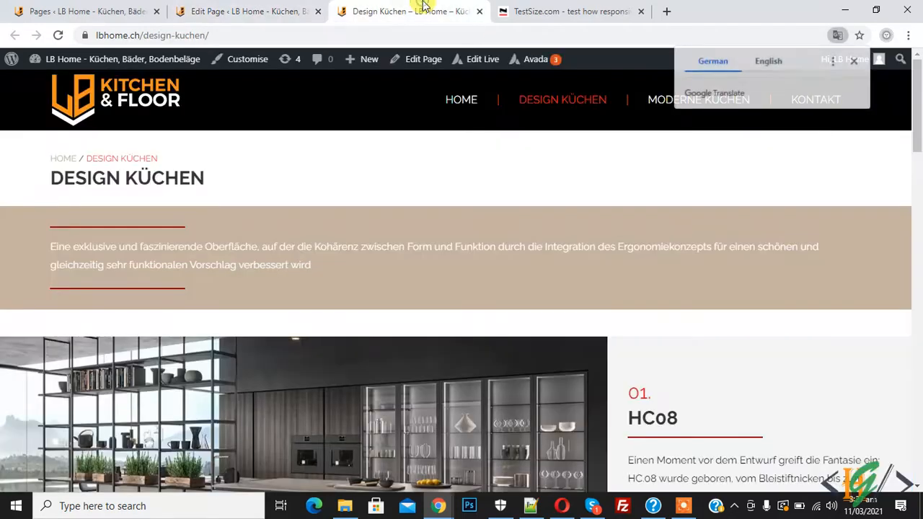
click(820, 181)
scroll(476, 253, down, 3)
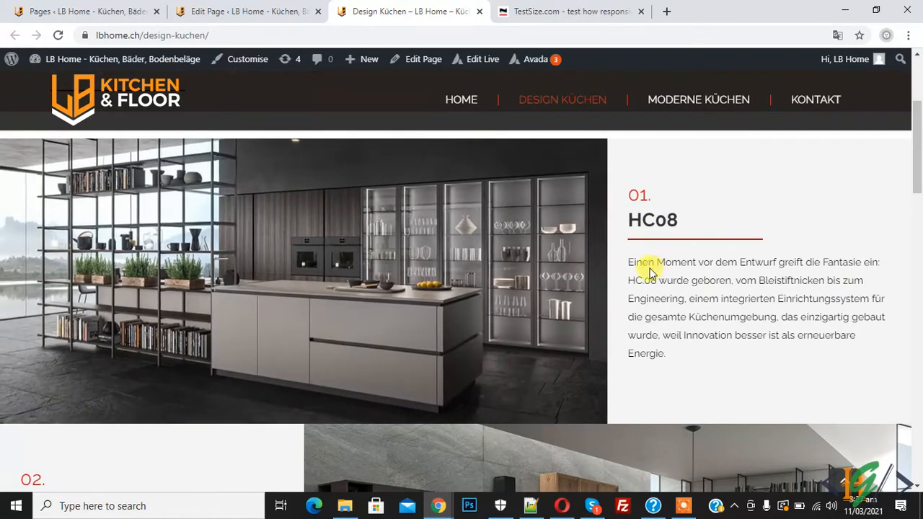
drag(630, 261, 690, 333)
drag(919, 140, 920, 191)
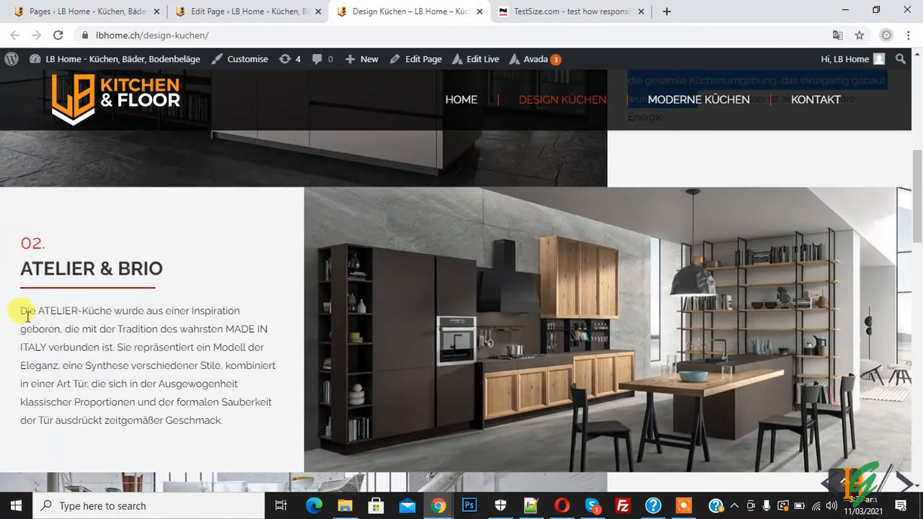
double_click(25, 310)
drag(45, 322, 126, 382)
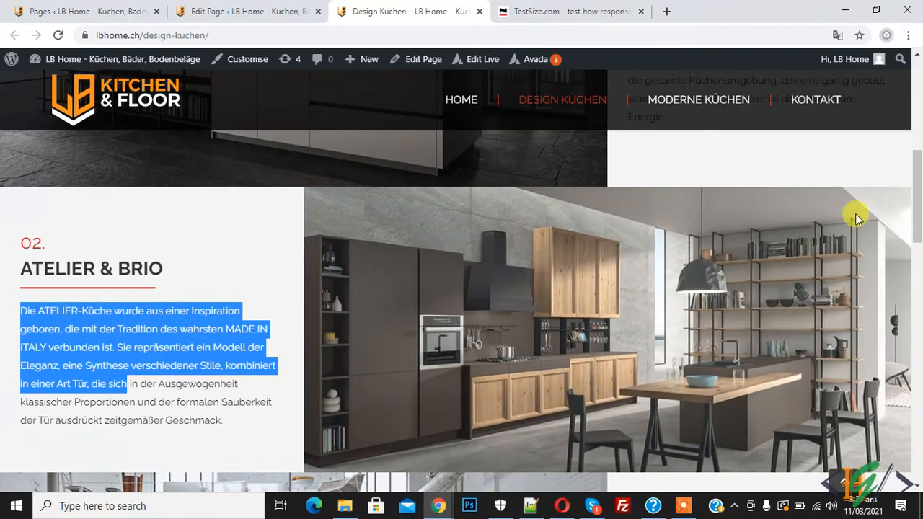
mouse_move(918, 212)
mouse_down()
mouse_move(920, 165)
mouse_move(921, 220)
mouse_up()
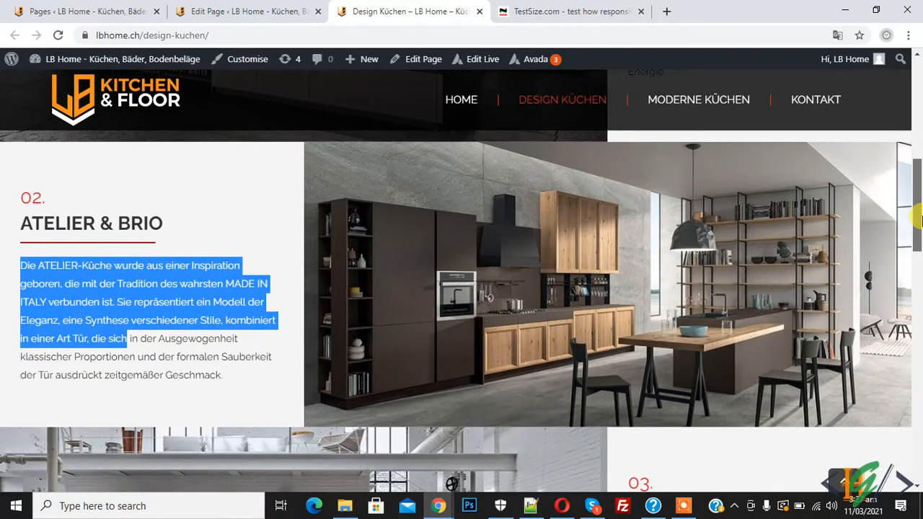
Load the live Design Küchen page's URL in TestSize.com and set the preview width to 400
click(441, 32)
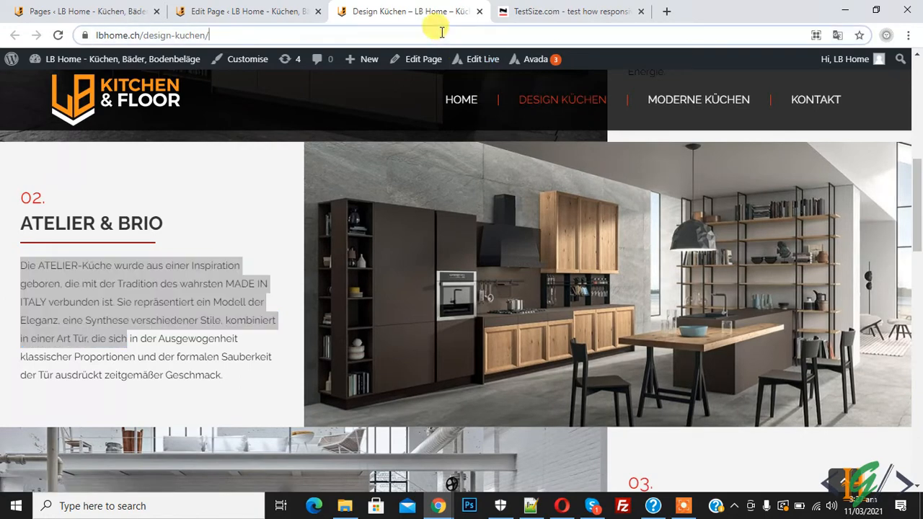
click(525, 11)
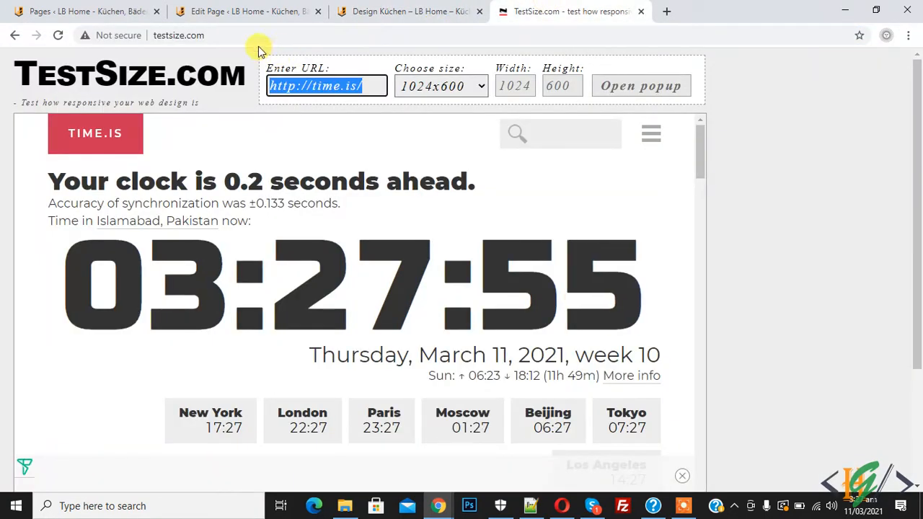
key(ctrl+v)
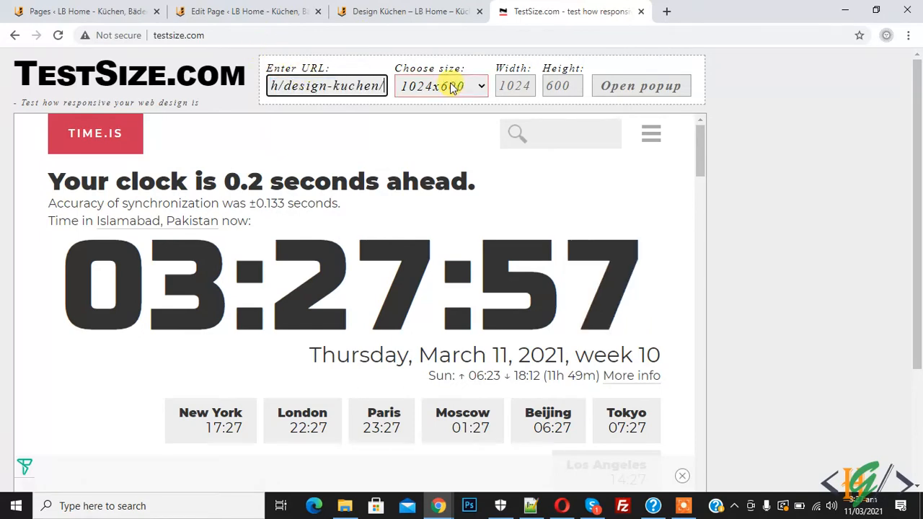
double_click(511, 86)
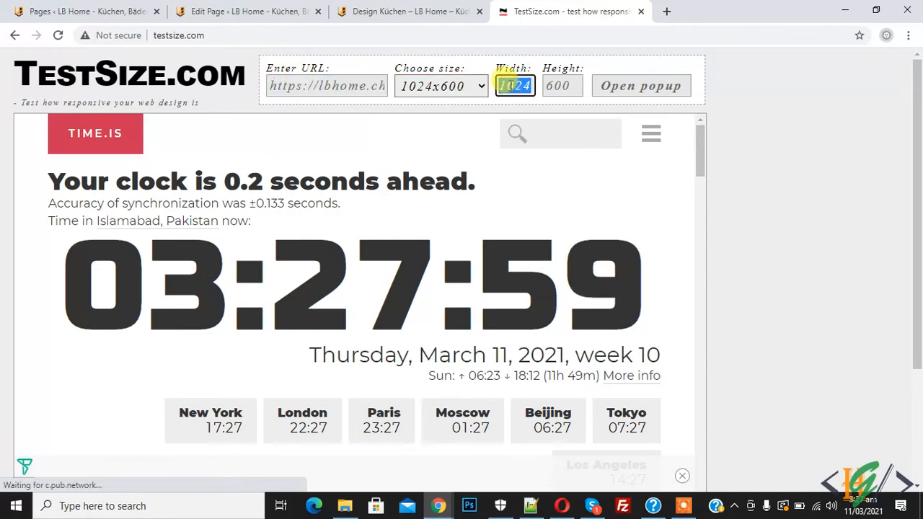
text(400)
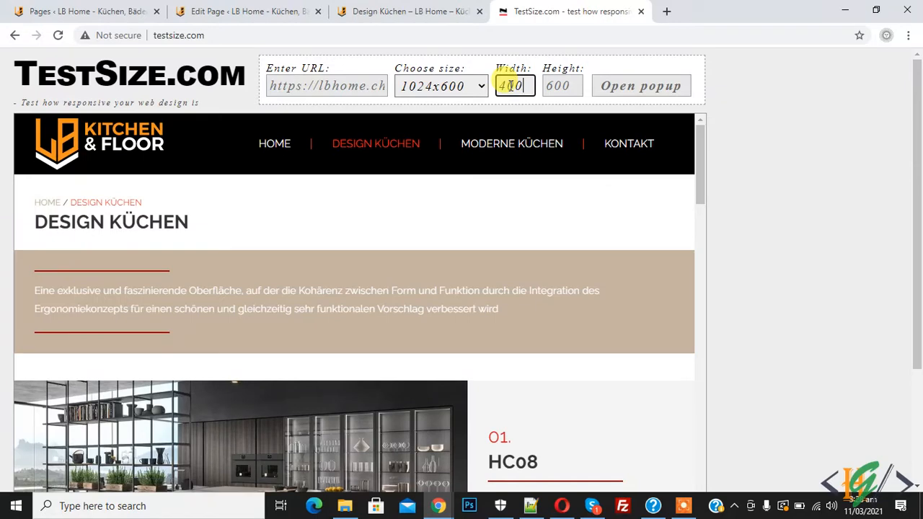
click(779, 204)
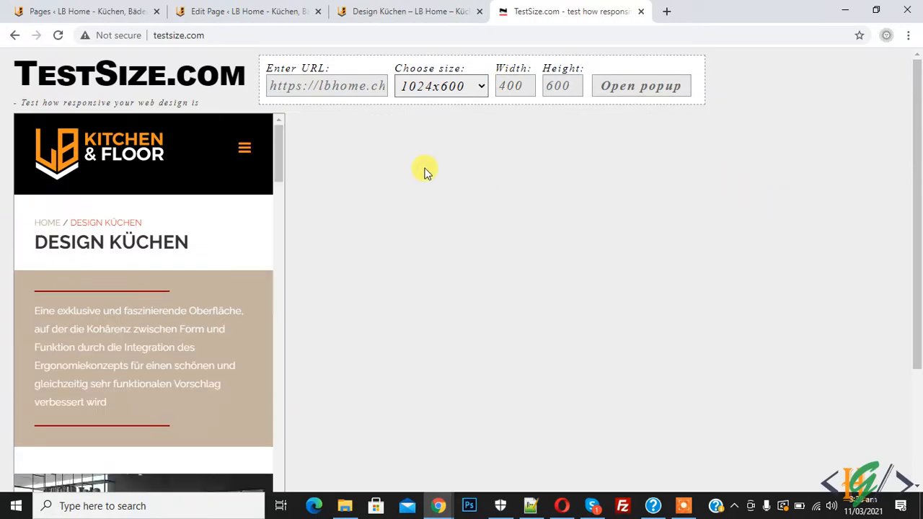
Compare the order of images and text in the HC08 and ATELIER & BRIO sections between the narrow preview and the desktop page
drag(283, 153, 269, 199)
drag(138, 467, 171, 465)
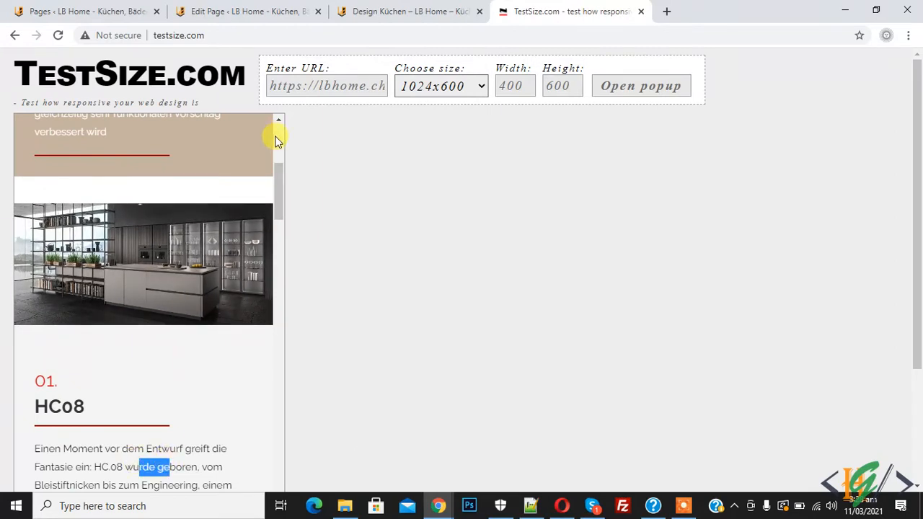
drag(272, 179, 278, 238)
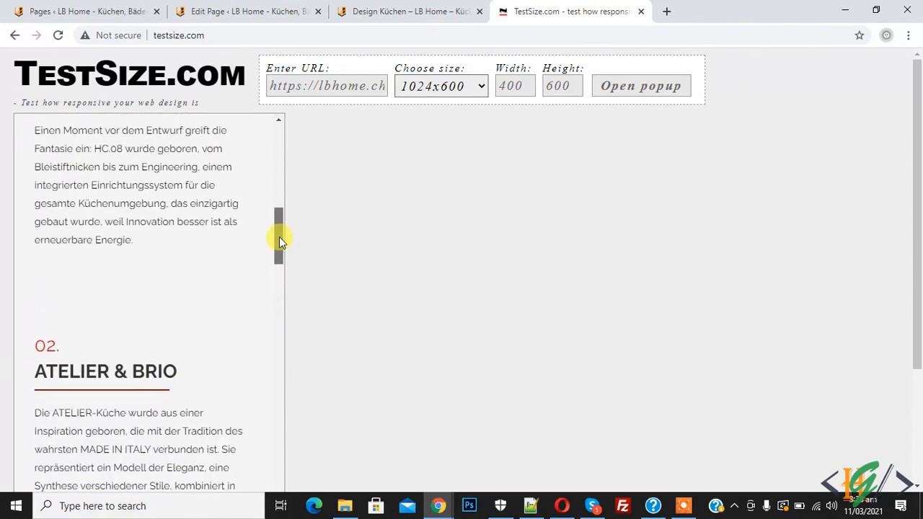
click(447, 8)
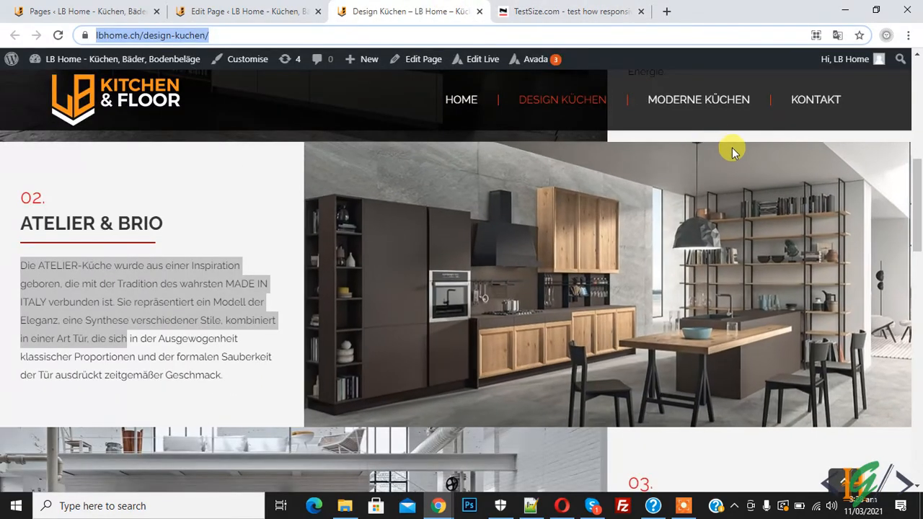
drag(919, 192, 920, 226)
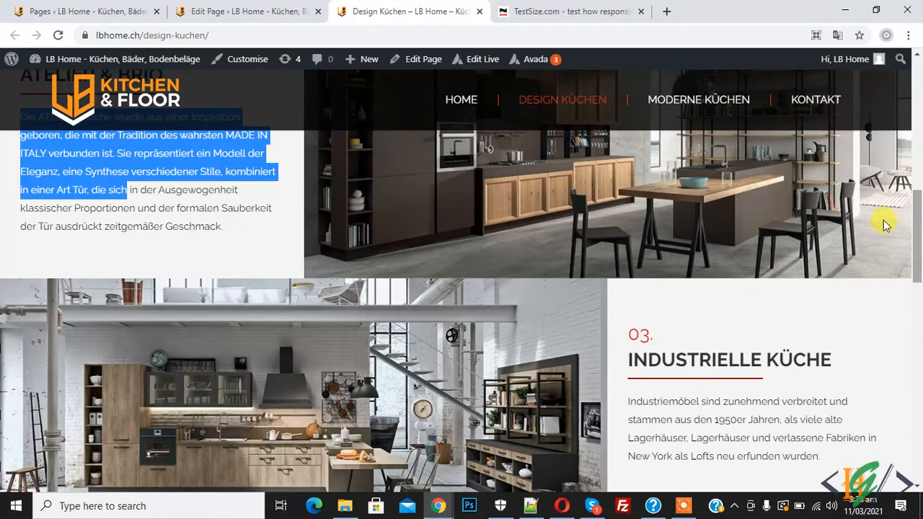
click(546, 10)
drag(279, 210, 276, 237)
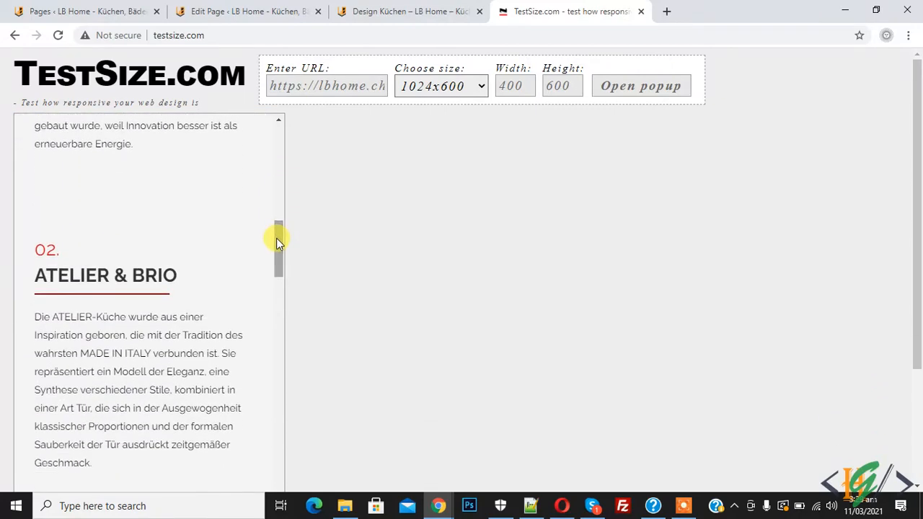
click(462, 9)
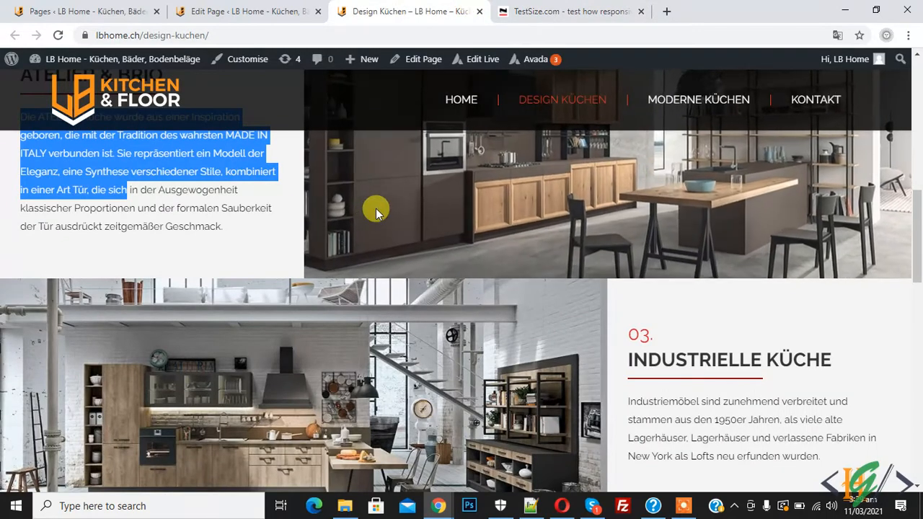
In the page editor, set the small-screen order of the ATELIER & BRIO container's 1/3 text column to 2 and save the column
click(290, 9)
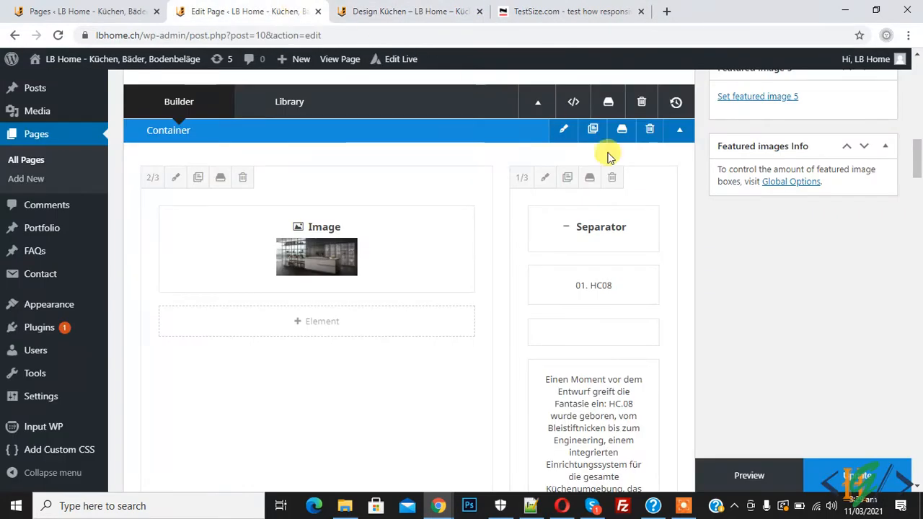
drag(918, 152, 917, 198)
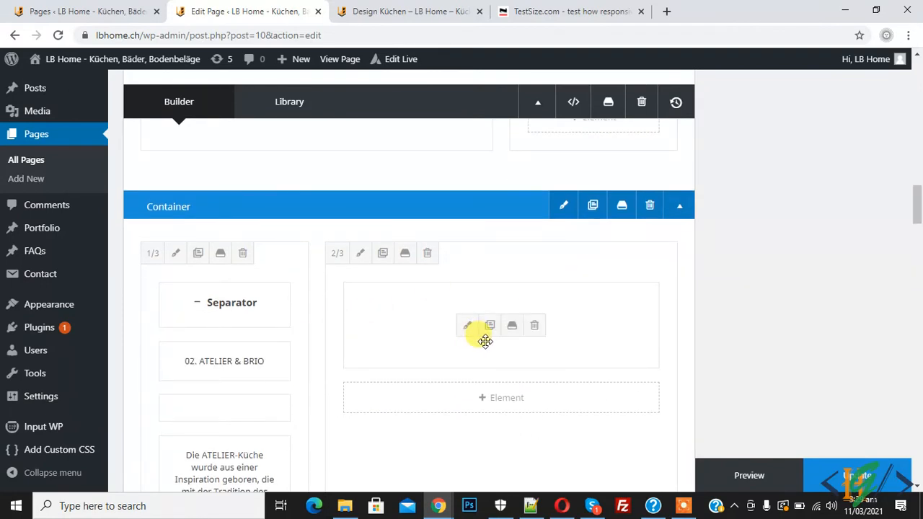
scroll(460, 220, down, 1)
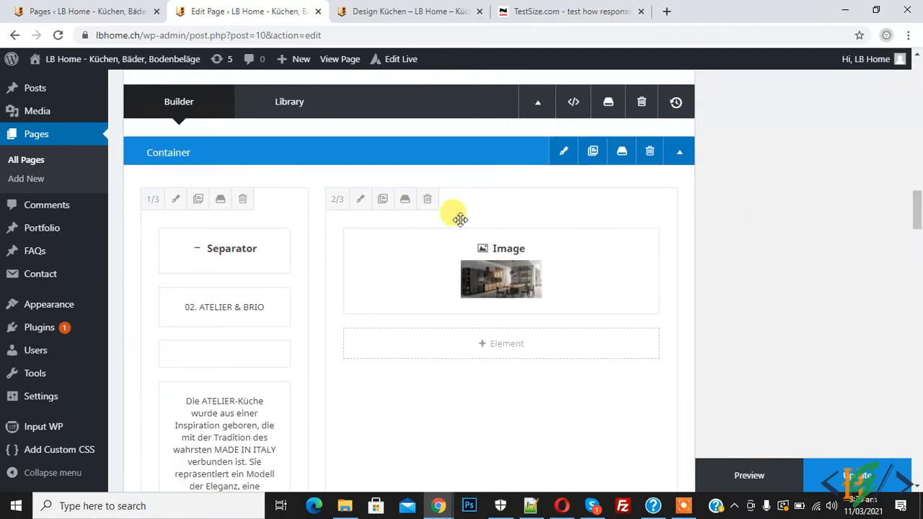
click(176, 200)
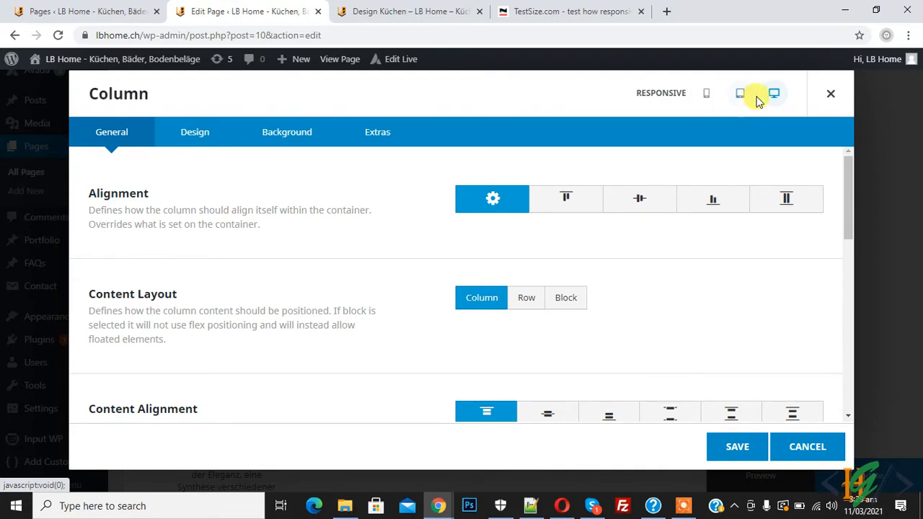
click(706, 96)
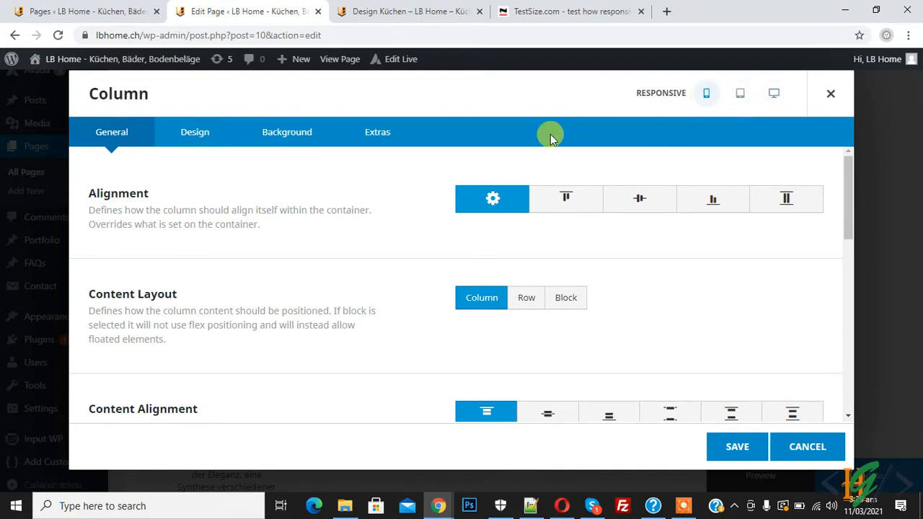
click(207, 137)
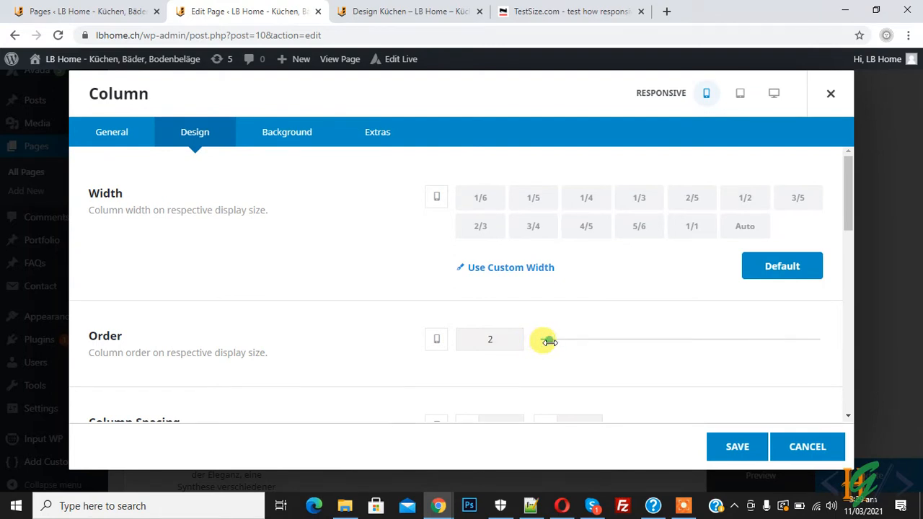
click(720, 447)
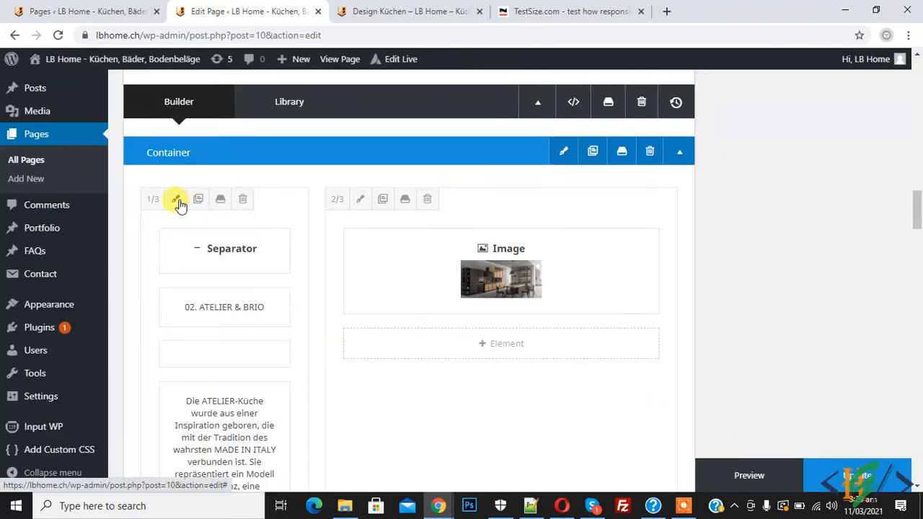
Set the small-screen order of the ATELIER & BRIO container's 2/3 image column to 1 and save the column
click(359, 206)
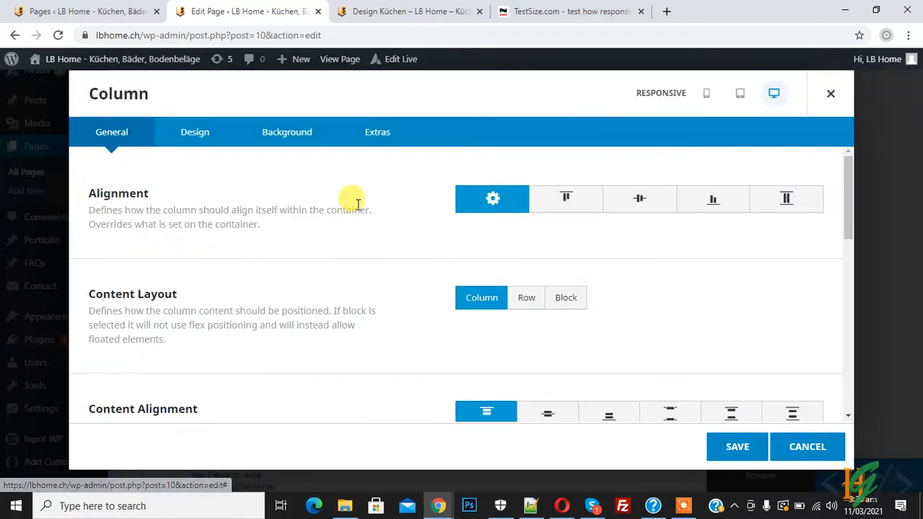
click(706, 95)
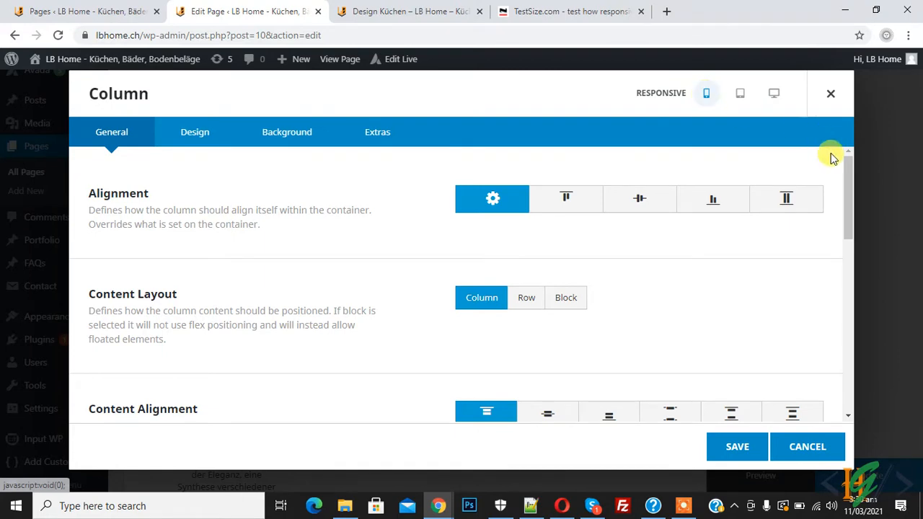
click(196, 141)
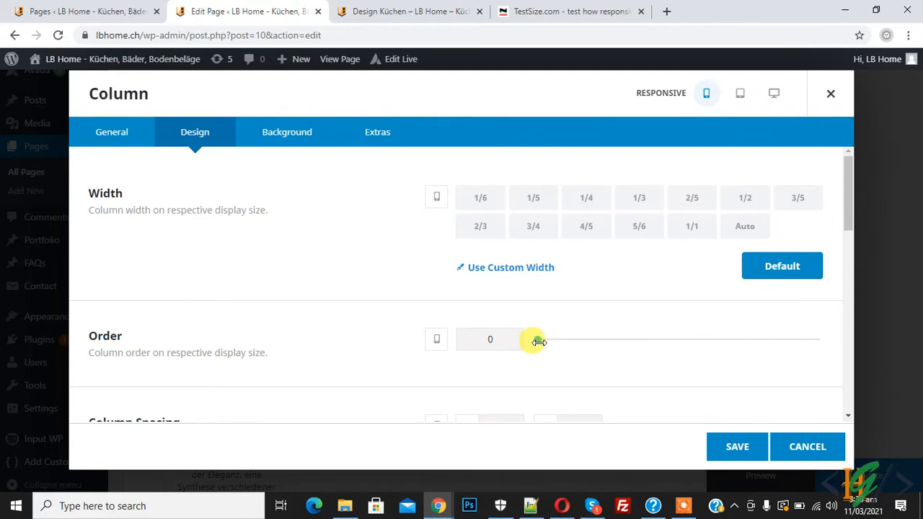
drag(539, 341, 544, 341)
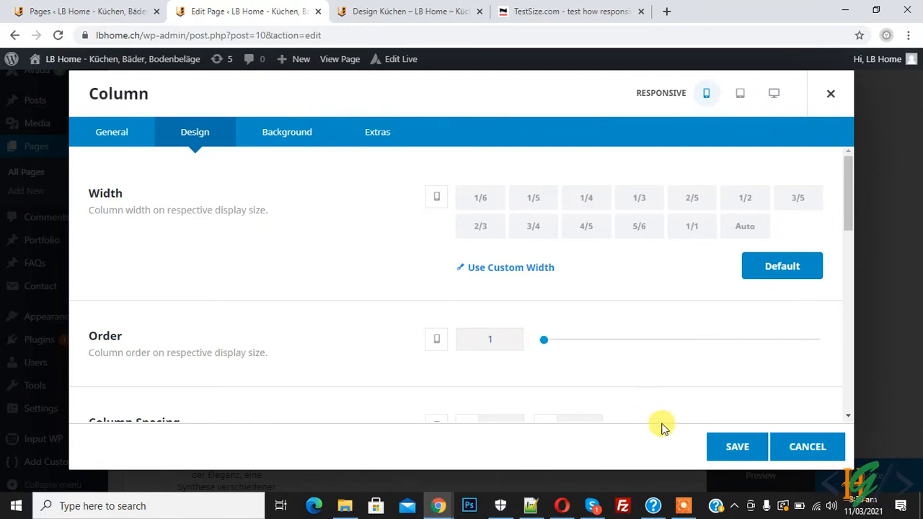
click(719, 445)
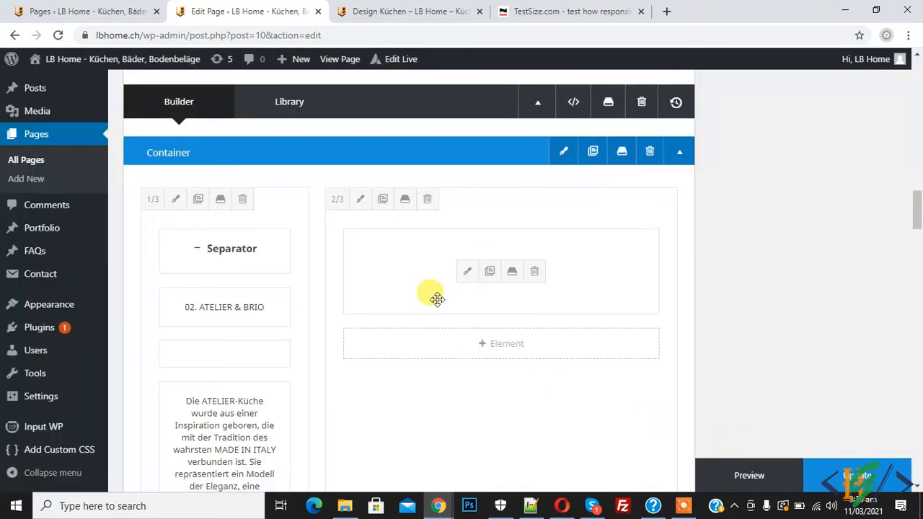
Recheck the small-screen order of the ATELIER & BRIO text column and update the Design Küchen page
click(173, 200)
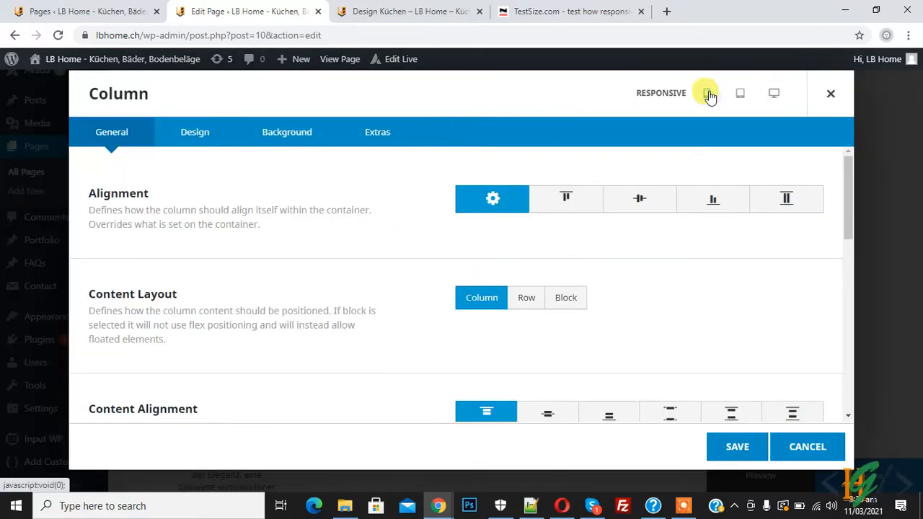
click(709, 96)
click(202, 136)
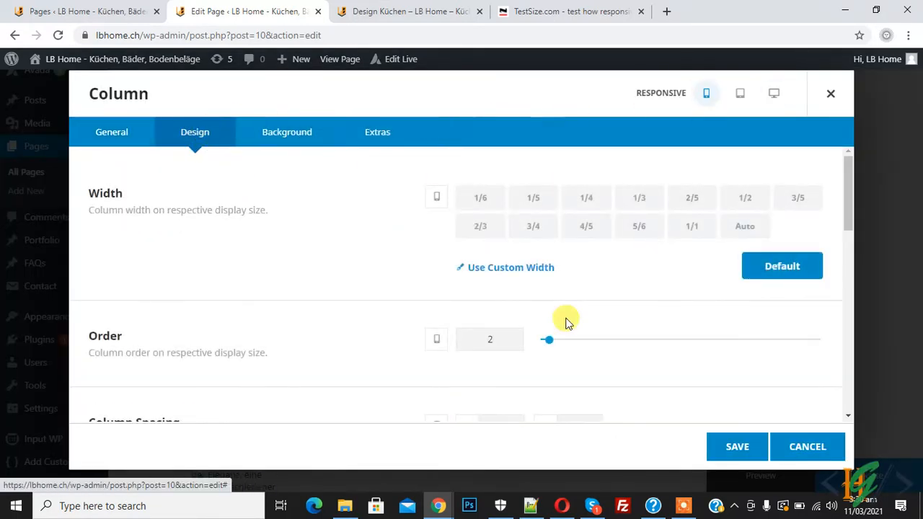
click(726, 451)
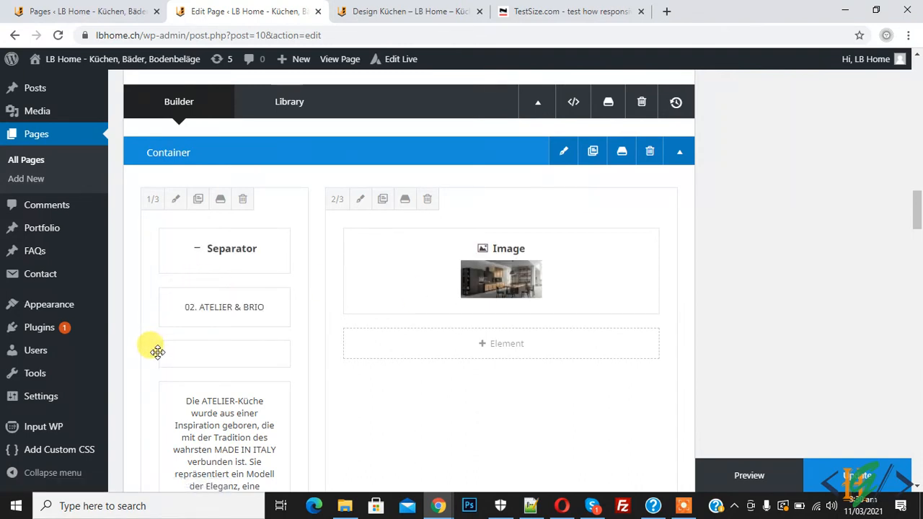
click(857, 476)
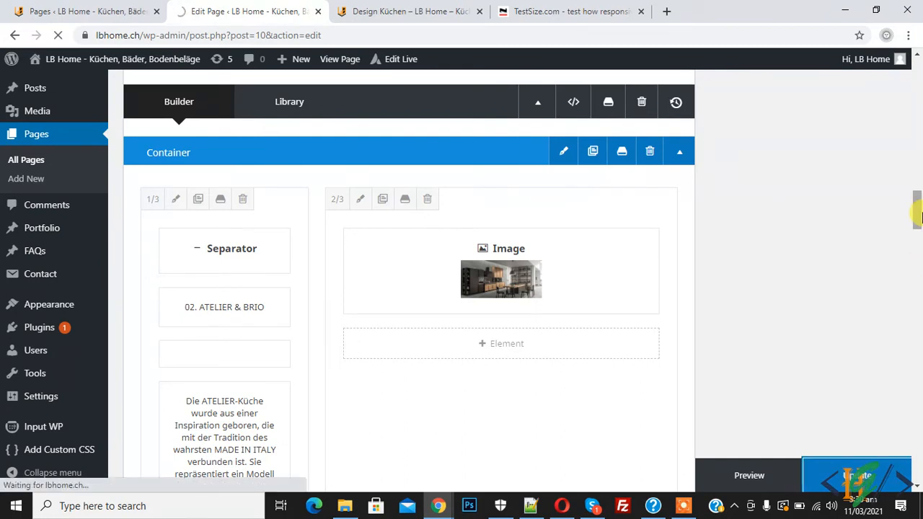
drag(919, 217, 919, 189)
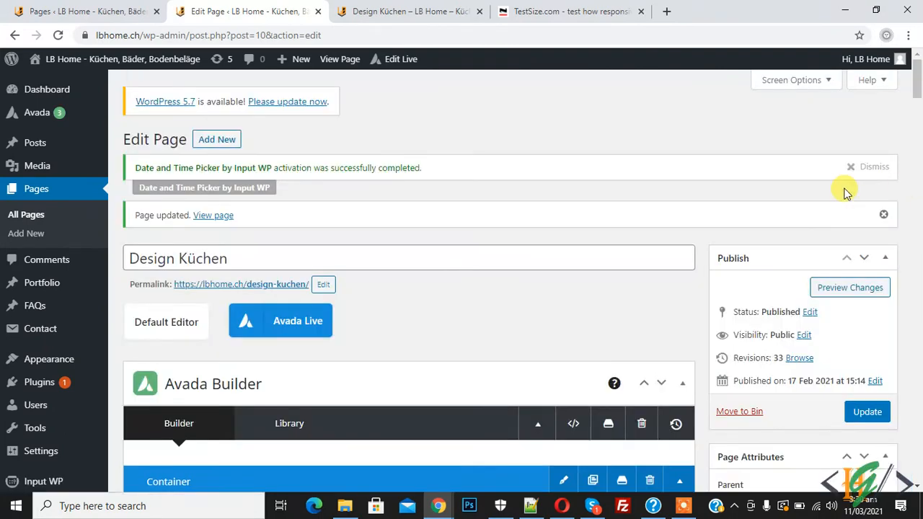
Check the ATELIER & BRIO section in the TestSize.com preview and reload the testing site
click(554, 7)
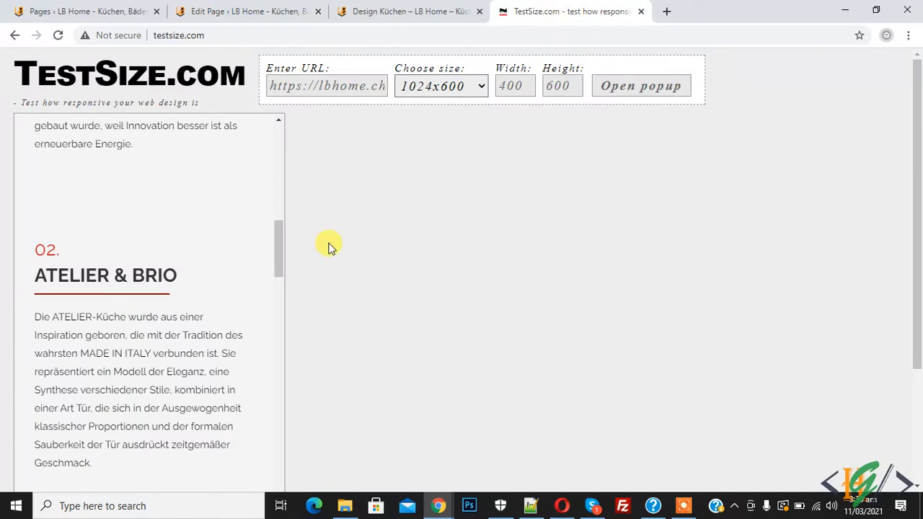
mouse_move(280, 253)
mouse_down()
mouse_move(278, 303)
mouse_move(279, 262)
mouse_up()
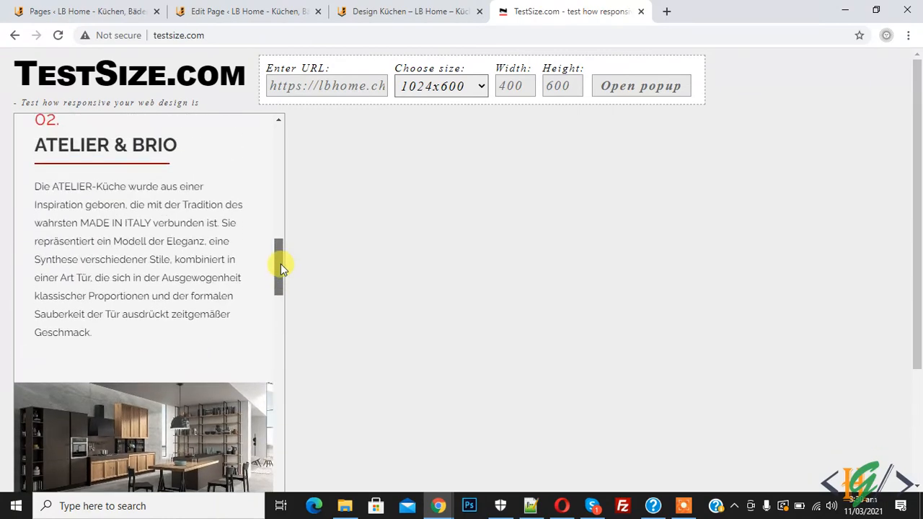
click(291, 36)
key(Return)
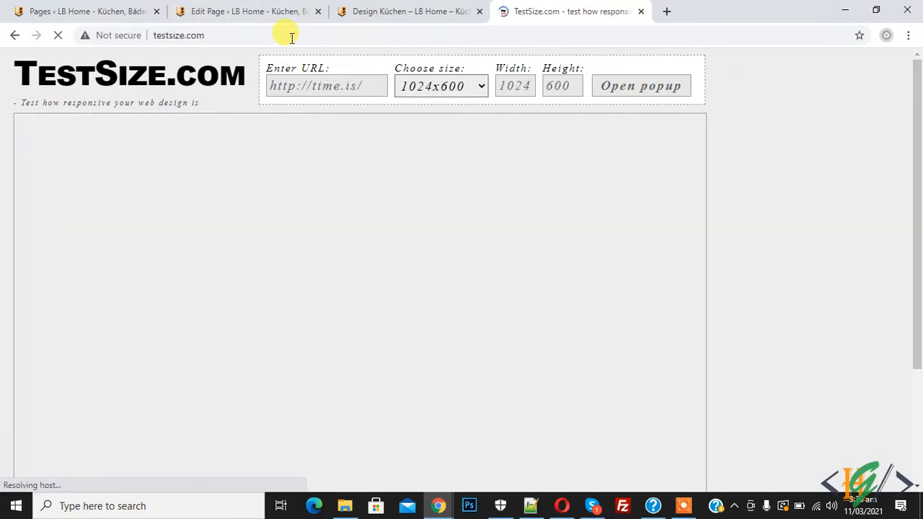
Load the copied address lbhome.ch/design-kuchen/ into the TestSize.com preview with the width set to 400
click(431, 5)
click(419, 29)
key(ctrl+c)
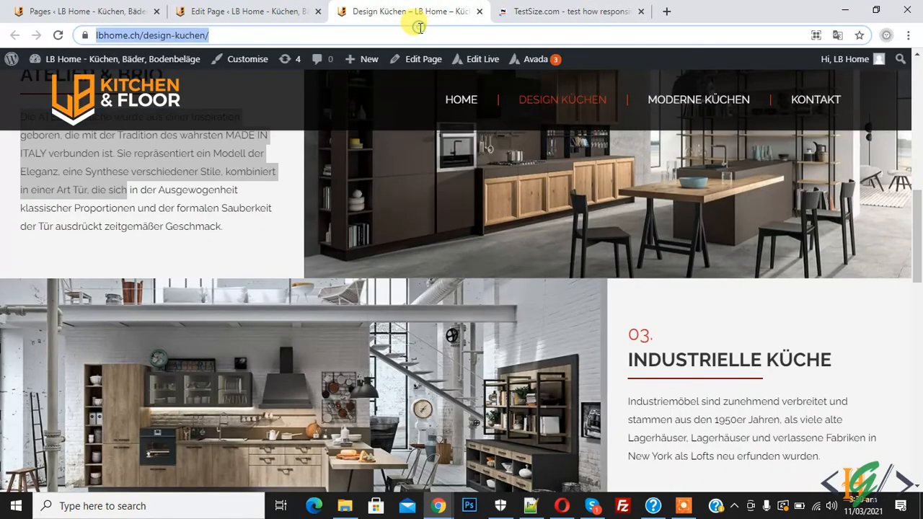
click(577, 7)
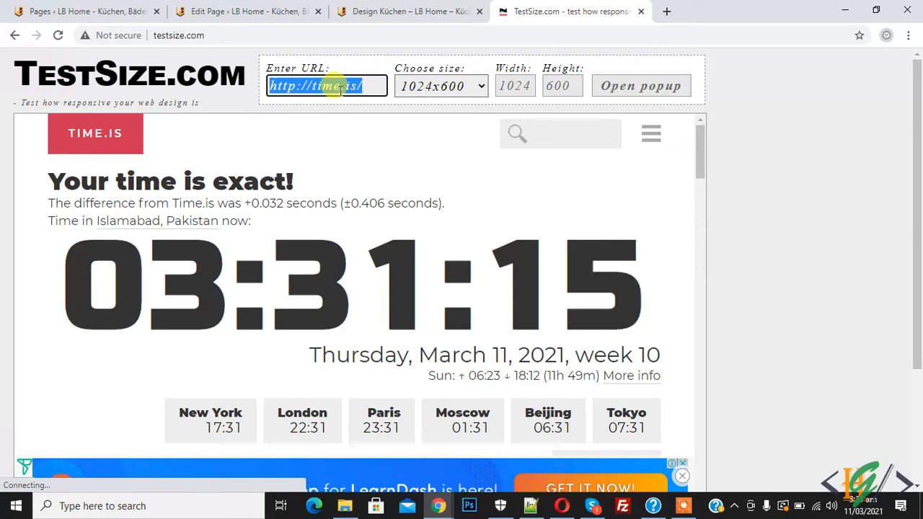
key(ctrl+v)
click(510, 86)
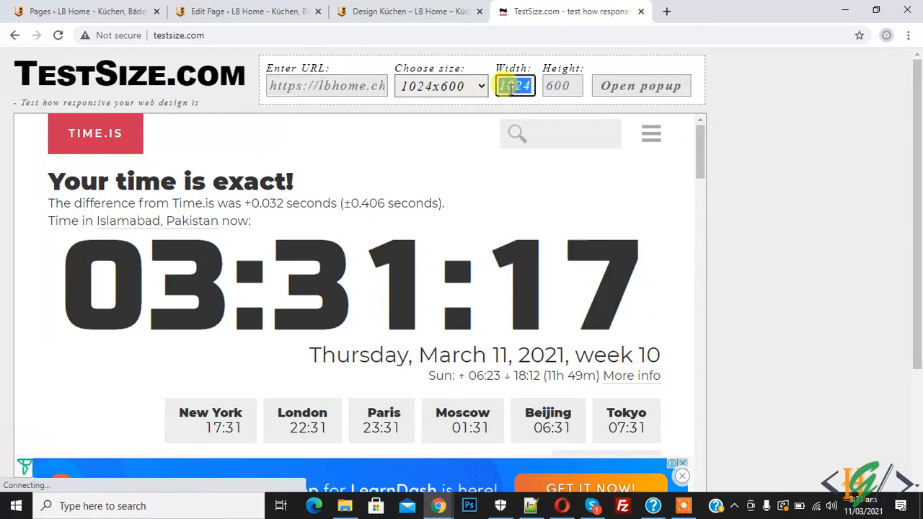
text(460)
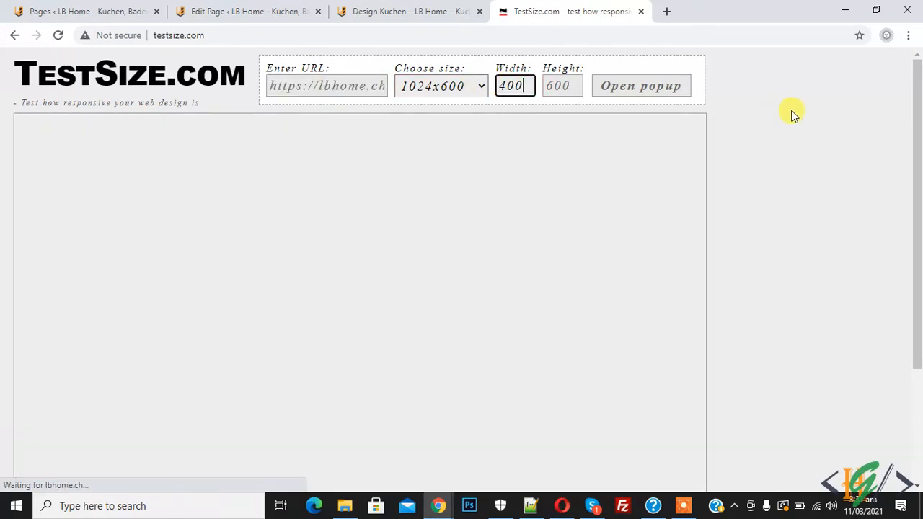
click(796, 112)
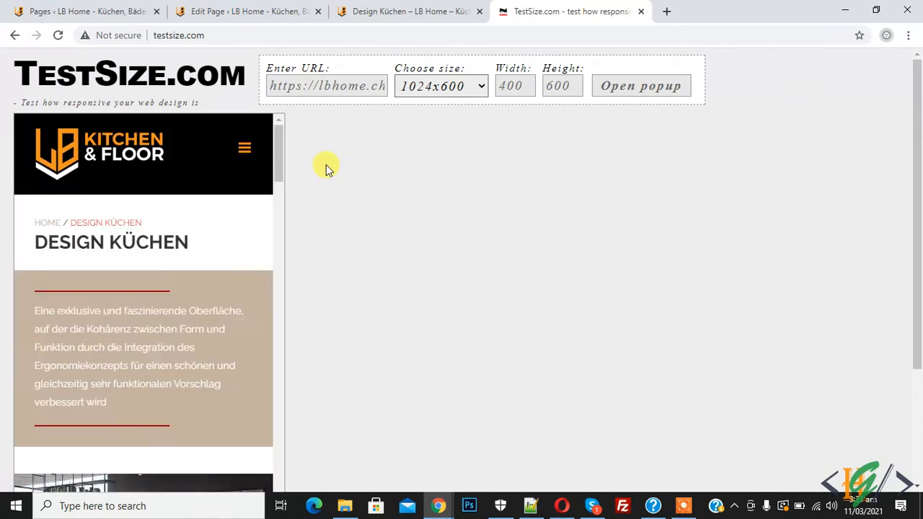
Examine the order of image and text in the HC08 and ATELIER & BRIO sections of the 400-wide preview
drag(282, 156, 280, 167)
scroll(281, 179, down, 2)
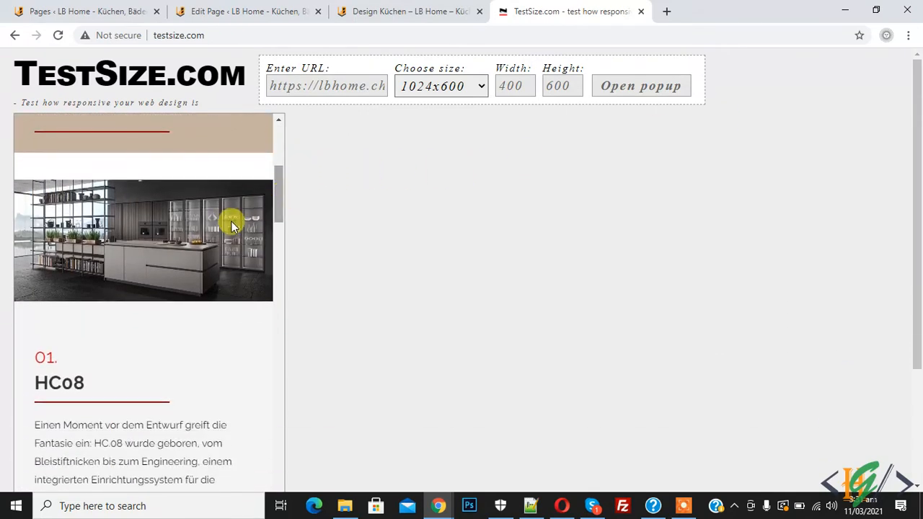
drag(279, 184, 277, 236)
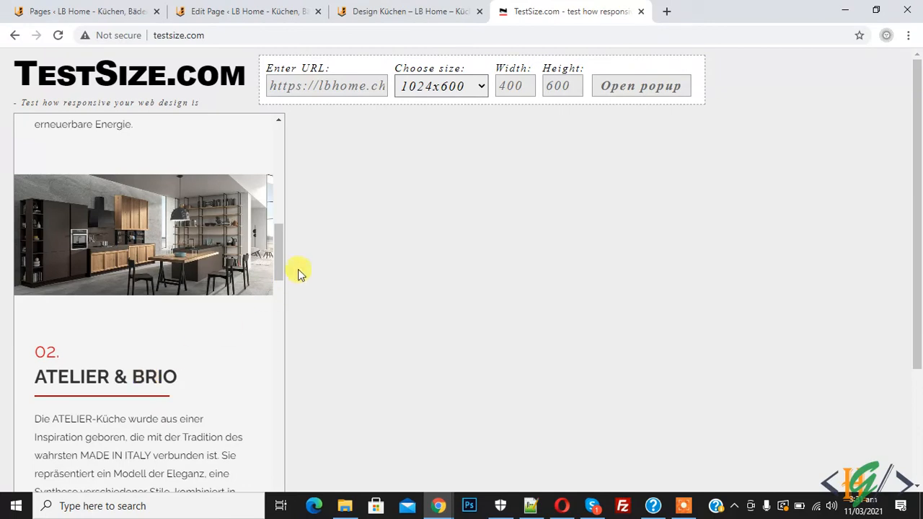
drag(279, 254, 275, 248)
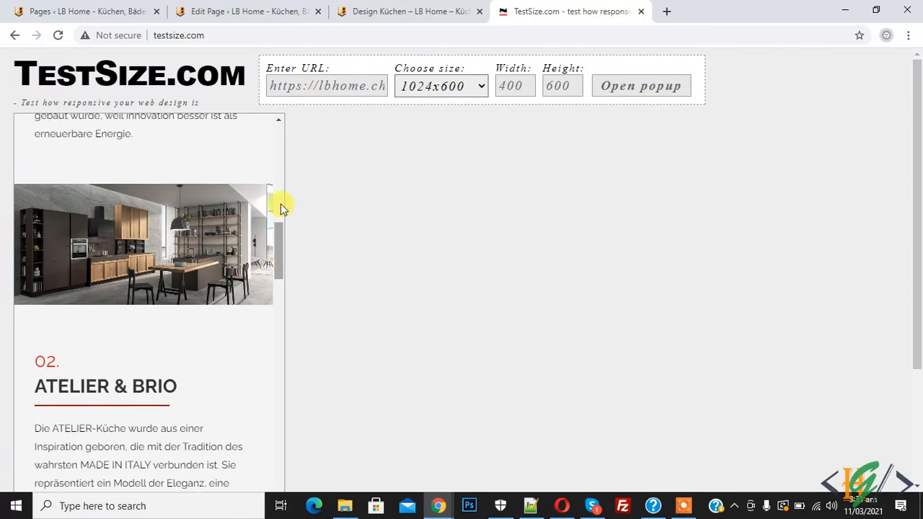
In the page editor, set the medium-screen order of the ATELIER & BRIO container's 1/3 text column to 2 and save the column
click(298, 6)
drag(916, 90, 918, 214)
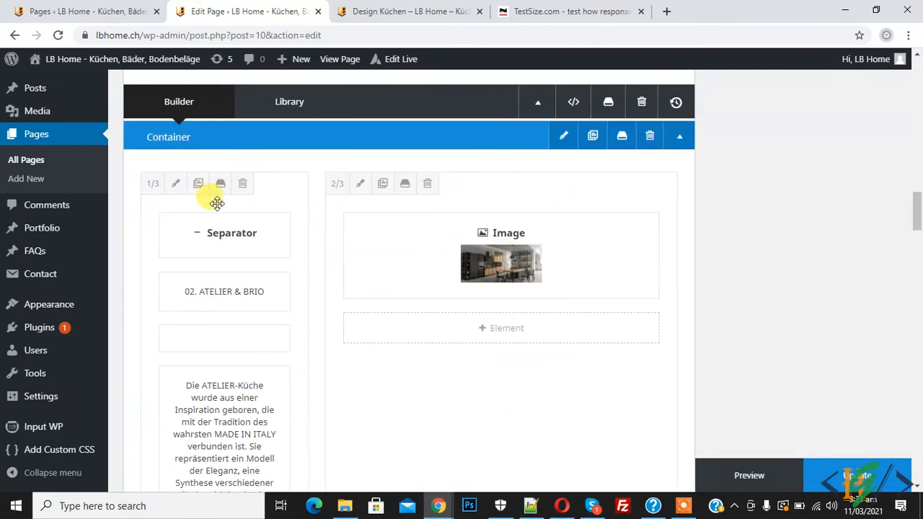
click(175, 185)
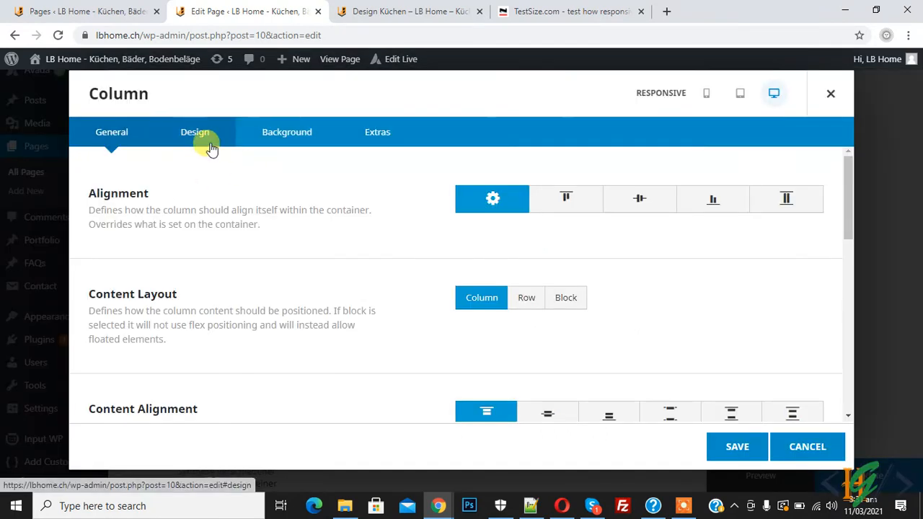
click(741, 95)
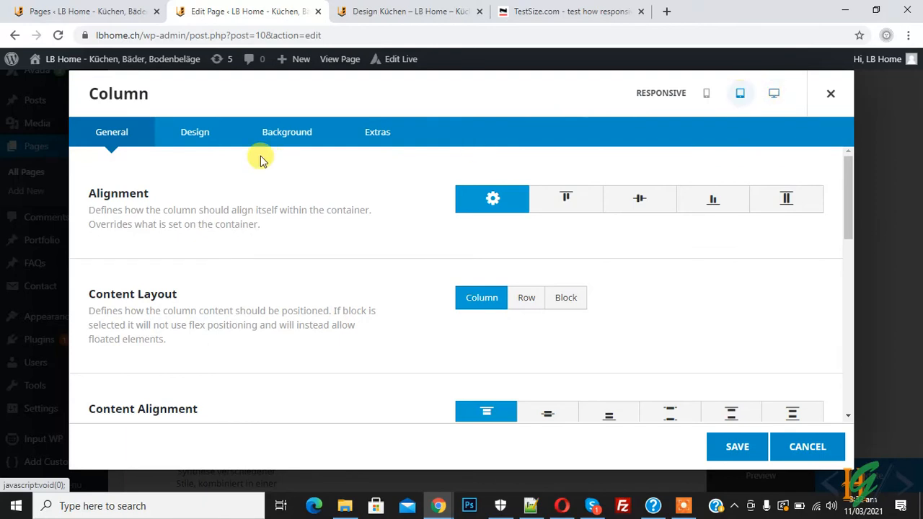
click(186, 139)
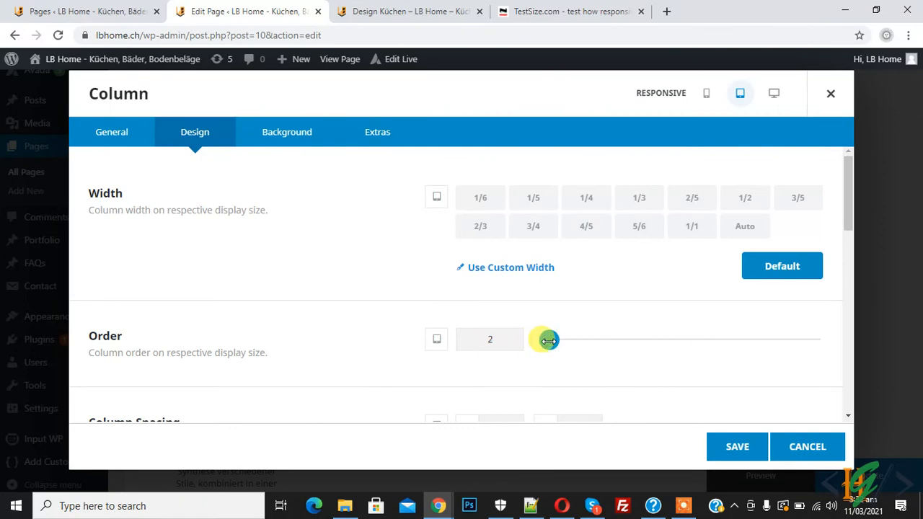
click(738, 446)
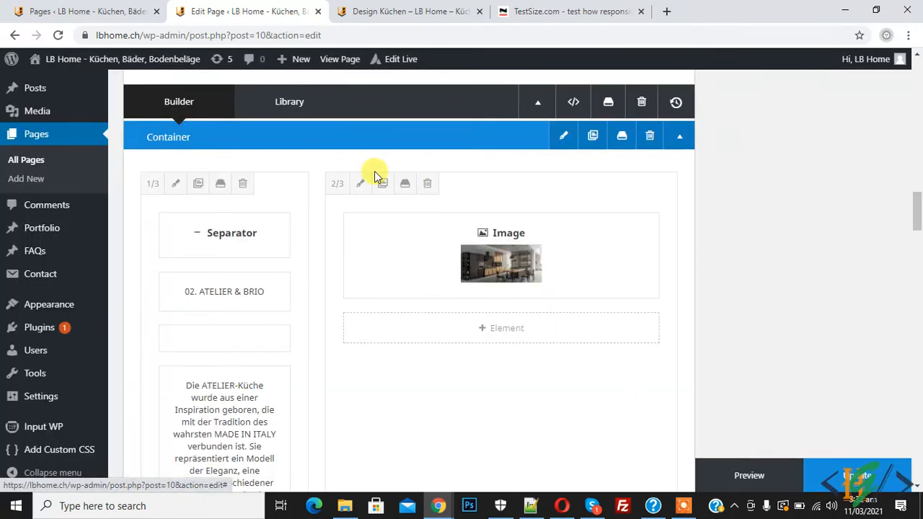
Adjust the medium-screen order of the ATELIER & BRIO container's 2/3 image column, save the column and update the page
click(361, 184)
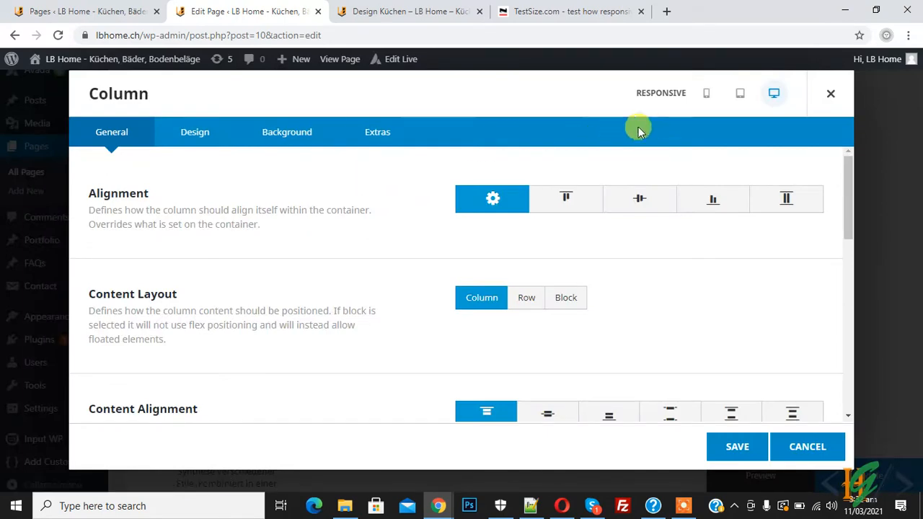
click(740, 96)
click(176, 133)
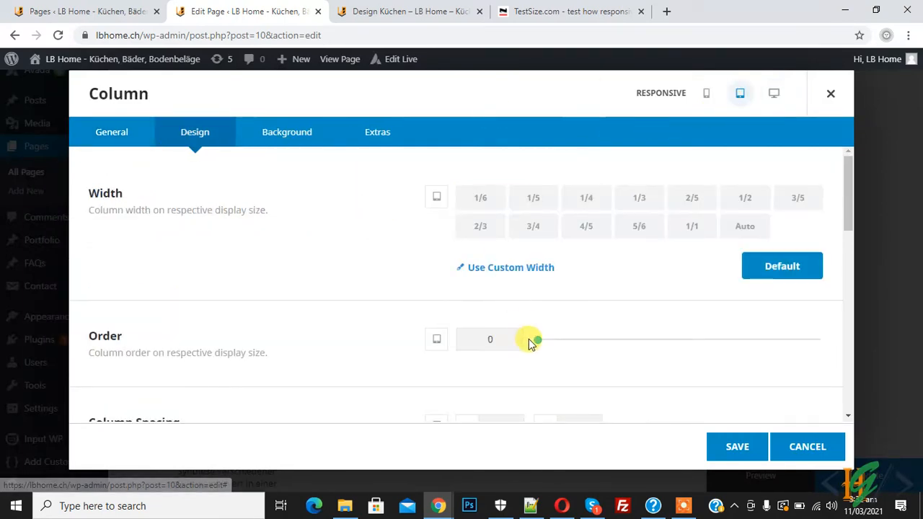
click(725, 443)
mouse_move(361, 268)
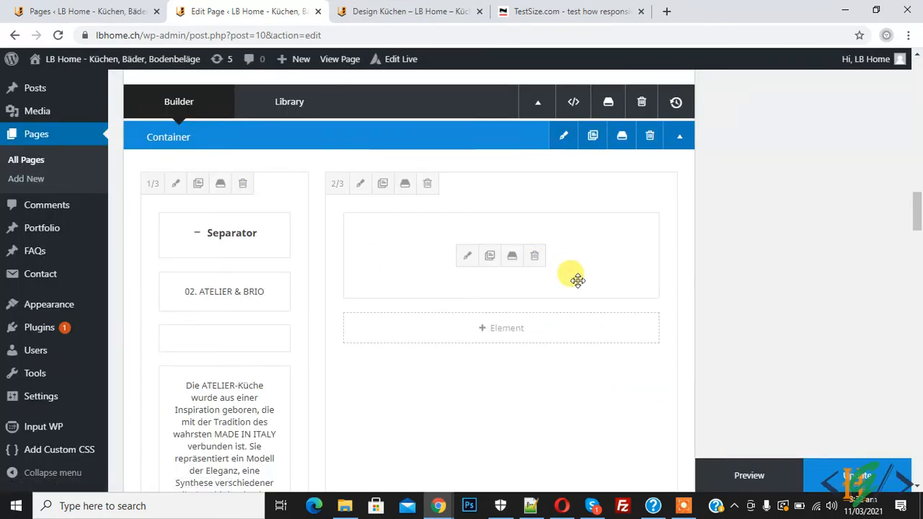
mouse_move(211, 343)
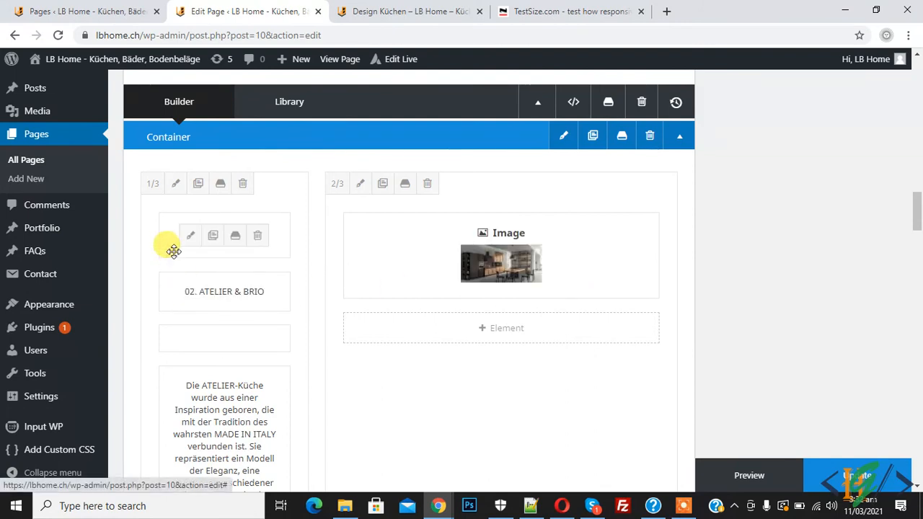
click(858, 481)
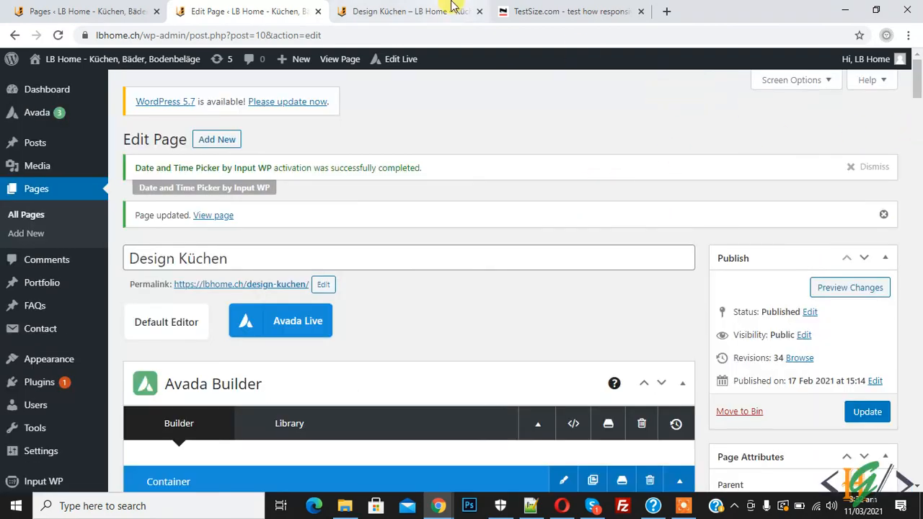
Reload TestSize.com and preview the copied lbhome.ch/design-kuchen/ address with the width set to 800
click(531, 9)
click(457, 37)
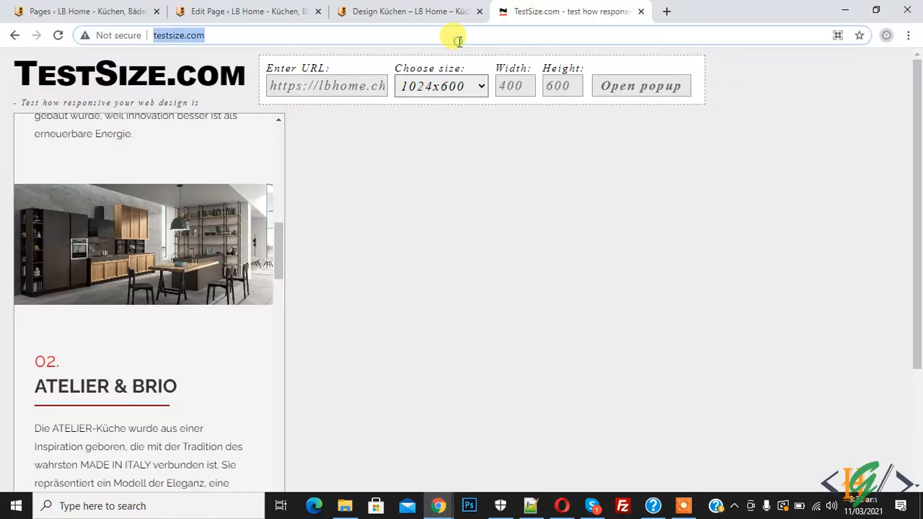
key(Return)
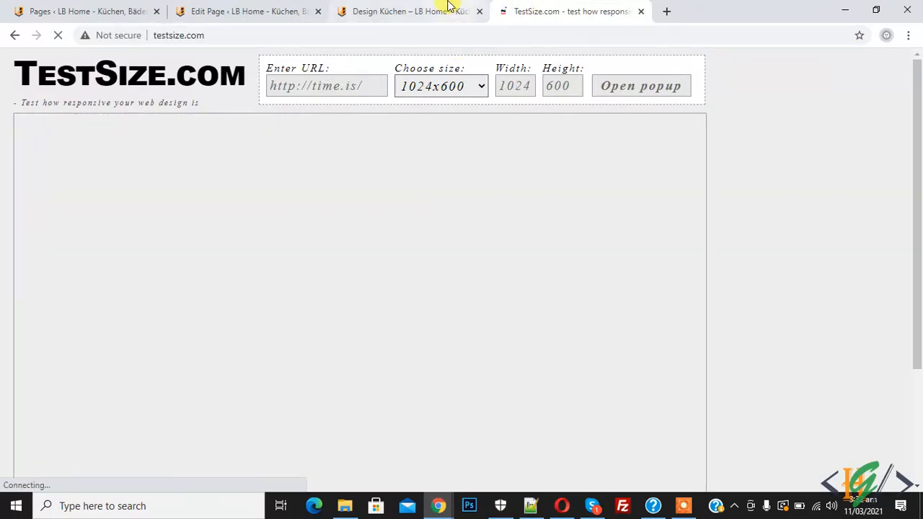
click(434, 11)
key(ctrl+c)
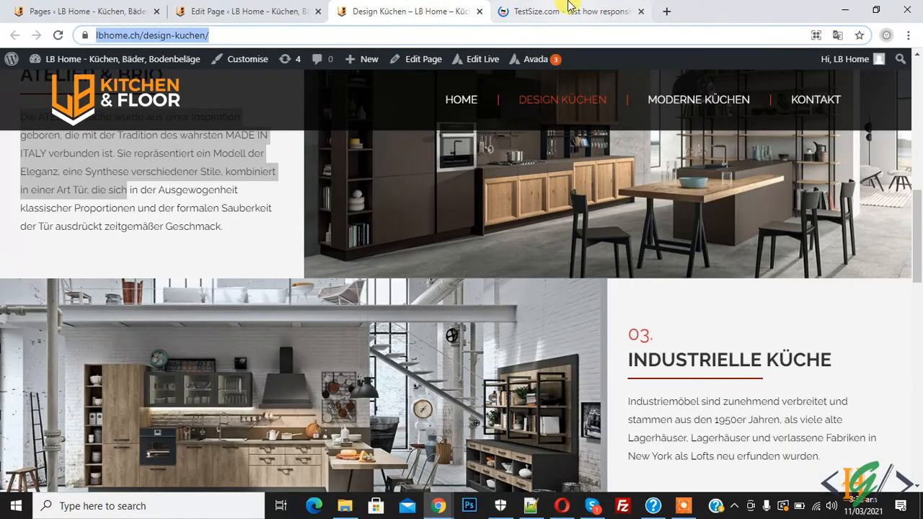
click(562, 12)
key(ctrl+v)
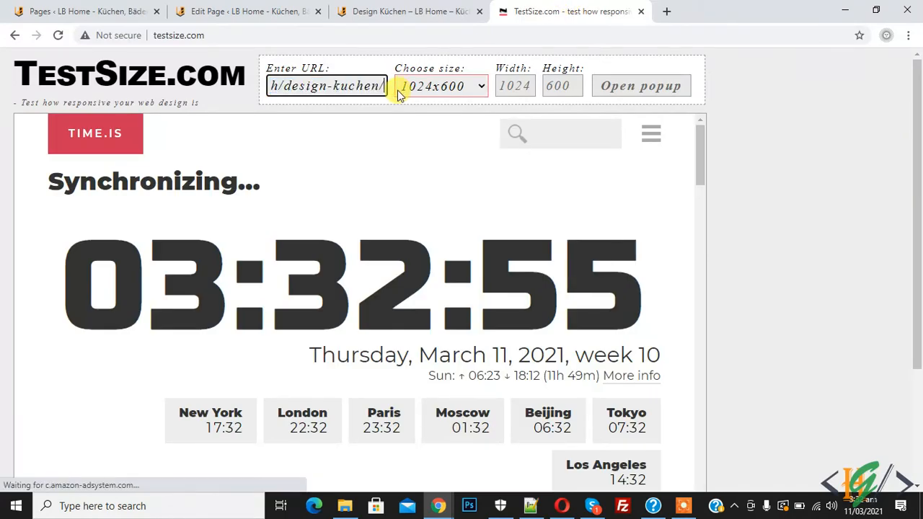
double_click(514, 87)
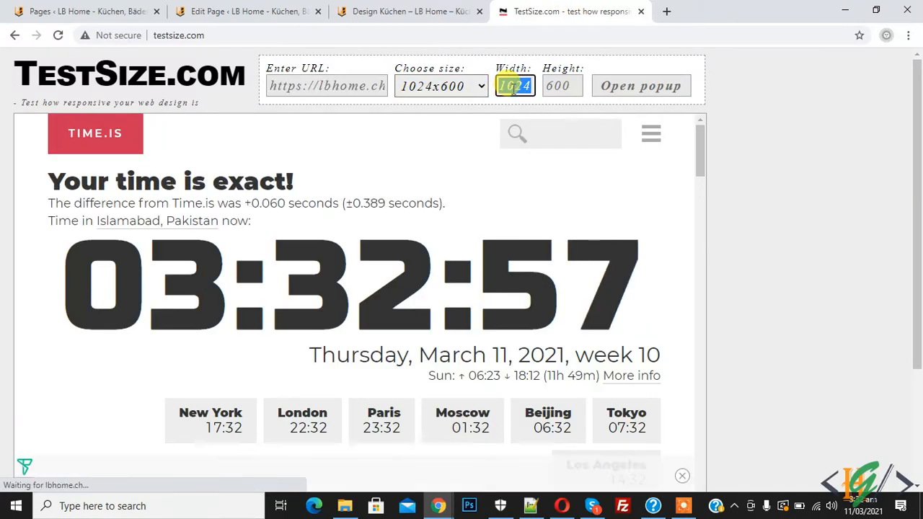
text(800)
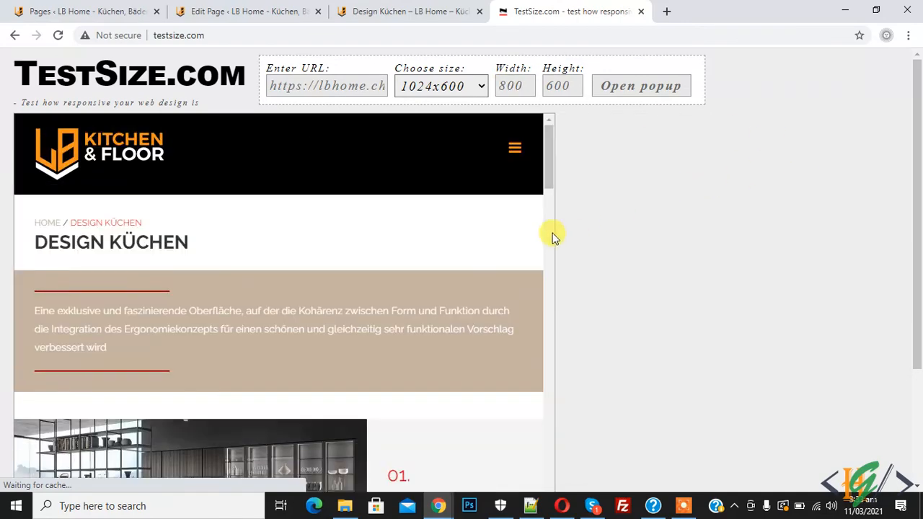
Compare the Design Küchen layout in the 800-wide preview with the desktop page, starting from its top
mouse_move(552, 160)
mouse_down()
mouse_move(557, 258)
mouse_move(552, 167)
mouse_up()
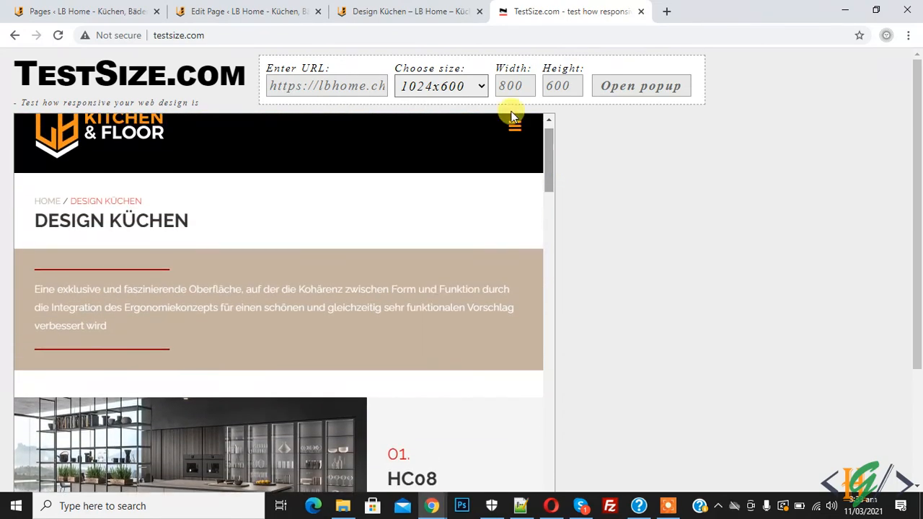
click(410, 9)
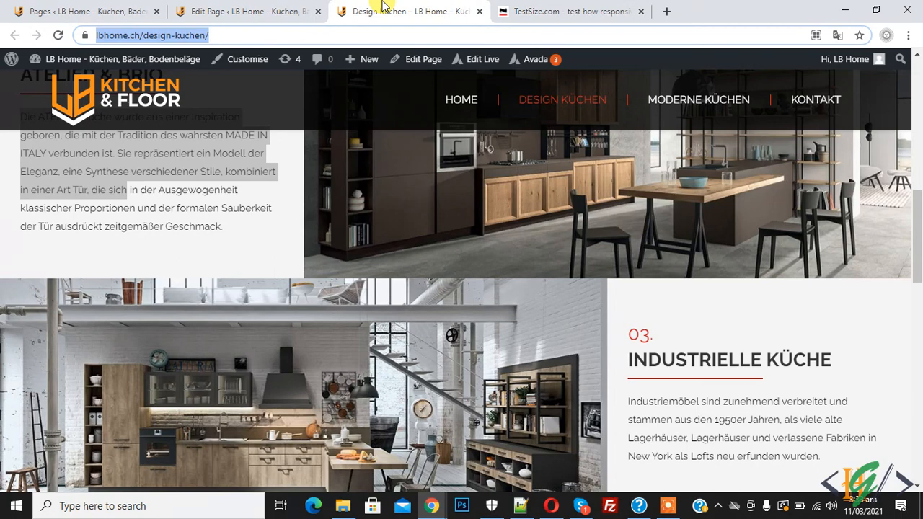
drag(918, 251, 919, 121)
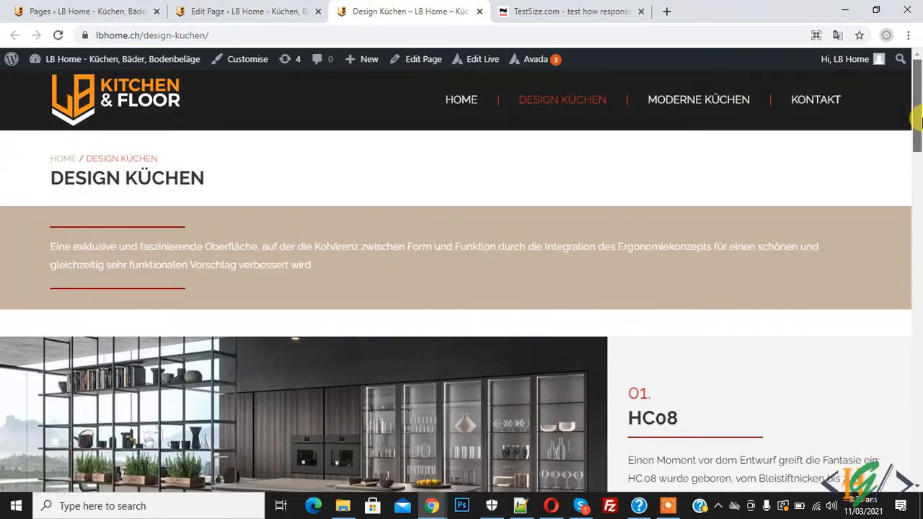